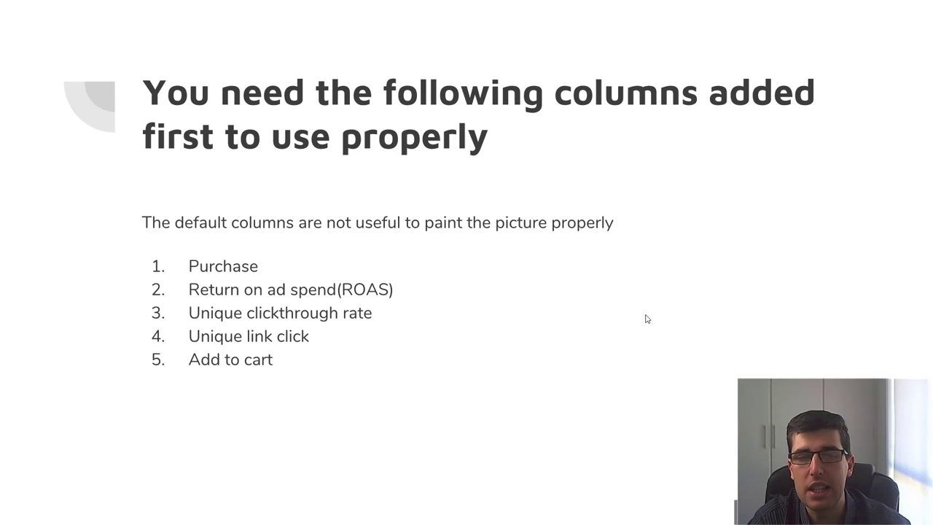
Leave the slideshow for Ads Manager and apply the saved column preset named 1.
{"action": "key", "text": "Escape"}
{"action": "key", "text": "ctrl+Tab"}
{"action": "left_click", "coordinate": [752, 140]}
{"action": "left_click", "coordinate": [744, 292]}
{"action": "scroll", "coordinate": [678, 287], "scroll_direction": "down", "scroll_amount": 2}
{"action": "left_click", "coordinate": [782, 138]}
Apply Bidding and optimisation, then start a 'web' search in Customise Columns.
{"action": "left_click", "coordinate": [770, 281]}
{"action": "left_click", "coordinate": [783, 137]}
{"action": "left_click", "coordinate": [770, 305]}
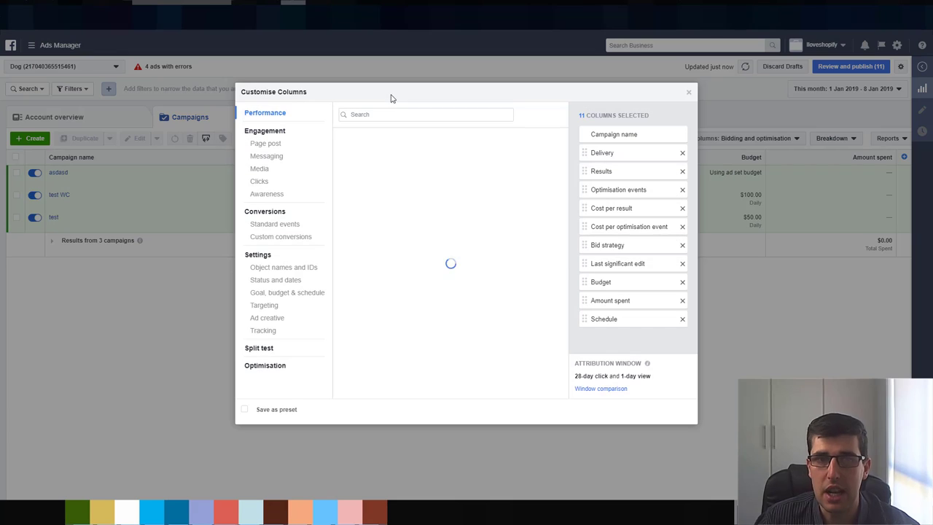
{"action": "left_click", "coordinate": [398, 114]}
{"action": "type", "text": "websi"}
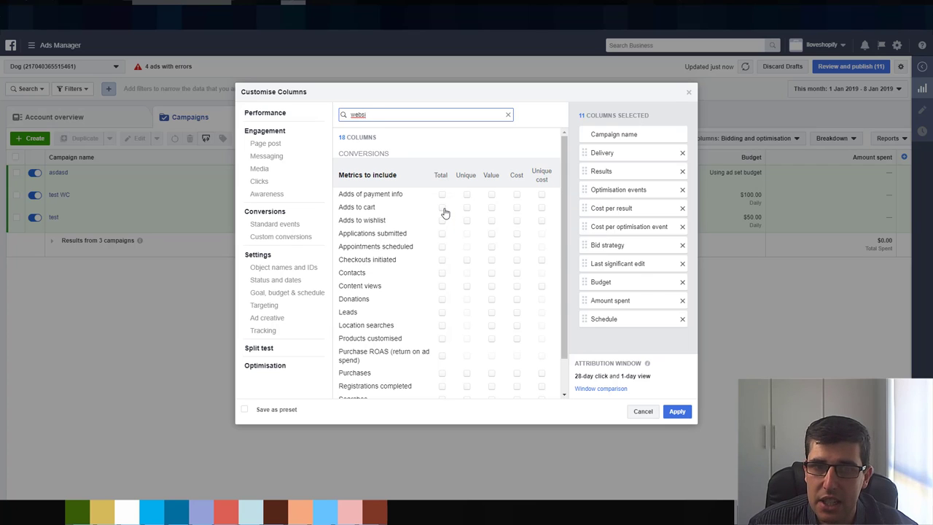
Tick Website adds to cart (website only), Website purchase ROAS and Website purchases.
{"action": "left_click", "coordinate": [442, 207]}
{"action": "left_click", "coordinate": [563, 276]}
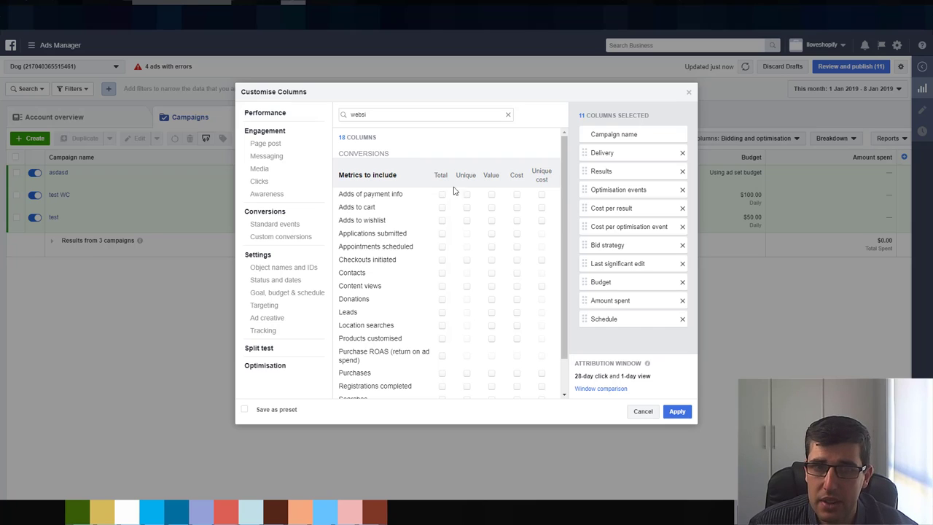
{"action": "left_click", "coordinate": [441, 208]}
{"action": "scroll", "coordinate": [626, 277], "scroll_direction": "down", "scroll_amount": 2}
{"action": "left_click", "coordinate": [593, 309]}
{"action": "left_click", "coordinate": [594, 329]}
{"action": "left_click", "coordinate": [443, 357]}
{"action": "scroll", "coordinate": [633, 291], "scroll_direction": "down", "scroll_amount": 2}
{"action": "scroll", "coordinate": [440, 264], "scroll_direction": "down", "scroll_amount": 1}
{"action": "left_click", "coordinate": [441, 333]}
Search 'click' and tick Unique link clicks and Unique CTR.
{"action": "double_click", "coordinate": [395, 113]}
{"action": "type", "text": "click"}
{"action": "scroll", "coordinate": [397, 175], "scroll_direction": "up", "scroll_amount": 1}
{"action": "left_click", "coordinate": [345, 182]}
{"action": "left_click", "coordinate": [345, 239]}
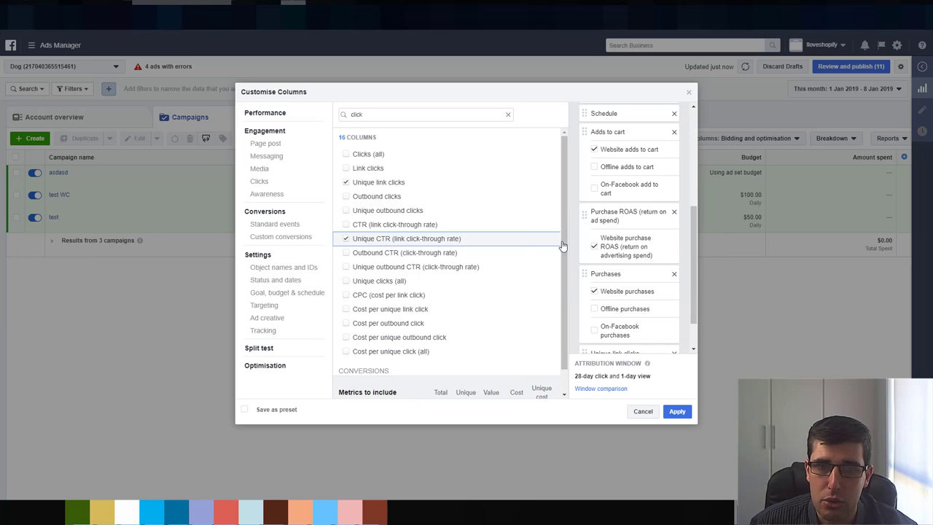
{"action": "scroll", "coordinate": [655, 241], "scroll_direction": "down", "scroll_amount": 2}
{"action": "scroll", "coordinate": [657, 237], "scroll_direction": "up", "scroll_amount": 4}
{"action": "scroll", "coordinate": [657, 237], "scroll_direction": "down", "scroll_amount": 5}
{"action": "scroll", "coordinate": [657, 237], "scroll_direction": "down", "scroll_amount": 3}
Save the column selection as preset 2 and apply it to the campaigns table.
{"action": "left_click", "coordinate": [244, 408]}
{"action": "left_click", "coordinate": [342, 413]}
{"action": "type", "text": "2"}
{"action": "left_click", "coordinate": [676, 410]}
{"action": "left_click", "coordinate": [781, 138]}
{"action": "left_click", "coordinate": [781, 137]}
{"action": "left_click", "coordinate": [767, 325]}
{"action": "scroll", "coordinate": [652, 278], "scroll_direction": "down", "scroll_amount": 5}
{"action": "scroll", "coordinate": [651, 277], "scroll_direction": "up", "scroll_amount": 2}
{"action": "scroll", "coordinate": [651, 277], "scroll_direction": "up", "scroll_amount": 3}
{"action": "scroll", "coordinate": [656, 279], "scroll_direction": "down", "scroll_amount": 3}
{"action": "scroll", "coordinate": [656, 279], "scroll_direction": "up", "scroll_amount": 4}
{"action": "scroll", "coordinate": [656, 278], "scroll_direction": "up", "scroll_amount": 2}
{"action": "scroll", "coordinate": [656, 279], "scroll_direction": "down", "scroll_amount": 3}
{"action": "scroll", "coordinate": [651, 221], "scroll_direction": "down", "scroll_amount": 3}
{"action": "left_click", "coordinate": [688, 92]}
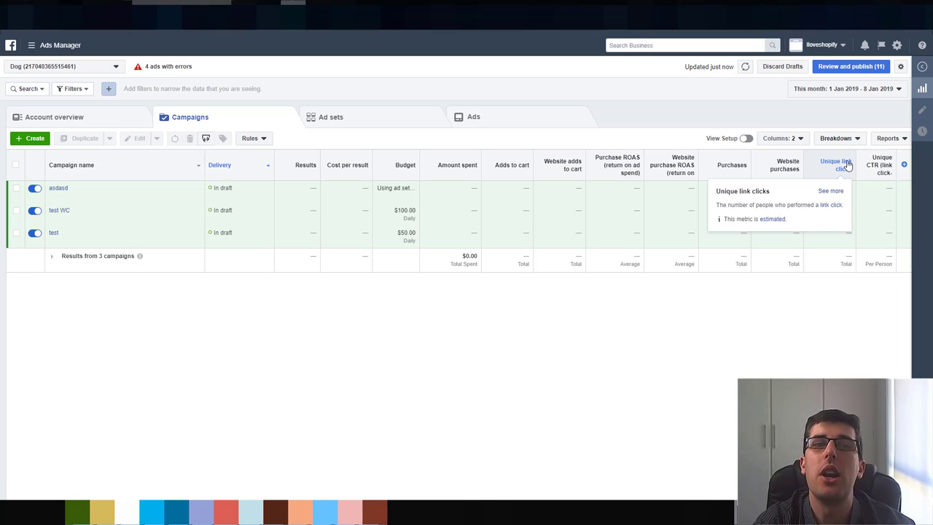
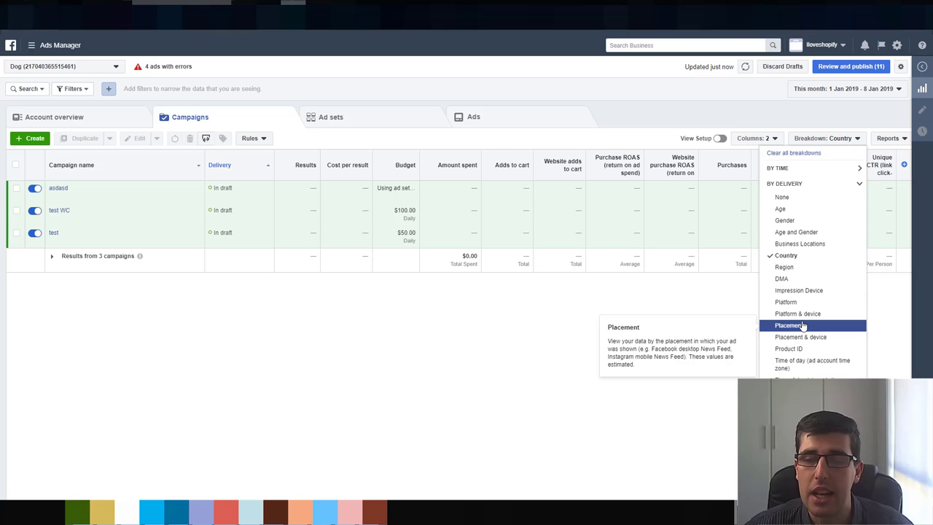
Switch to the Google Slides presentation and briefly highlight part of the slide's bullet text.
{"action": "key", "text": "alt+Tab"}
{"action": "left_click_drag", "start_coordinate": [536, 293], "coordinate": [656, 294]}
{"action": "left_click", "coordinate": [659, 296]}
Show slide 6, 'How to scale', from the filmstrip.
{"action": "left_click", "coordinate": [65, 348]}
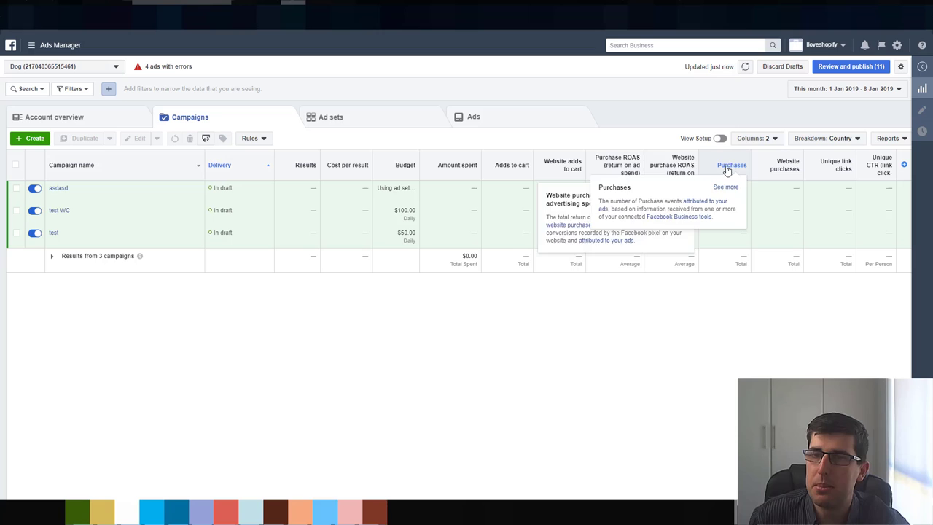
Return to the Campaigns table and list the breakdown options, with Country still active.
{"action": "key", "text": "ctrl+Tab"}
{"action": "key", "text": "ctrl+Tab"}
{"action": "key", "text": "ctrl+Tab"}
{"action": "key", "text": "ctrl+Tab"}
{"action": "key", "text": "ctrl+Tab"}
{"action": "key", "text": "ctrl+Tab"}
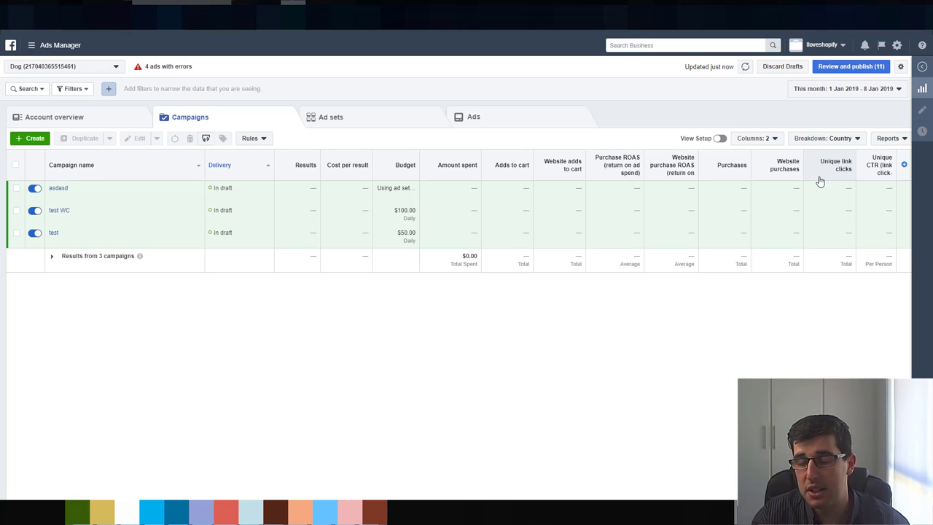
{"action": "mouse_move", "coordinate": [71, 232]}
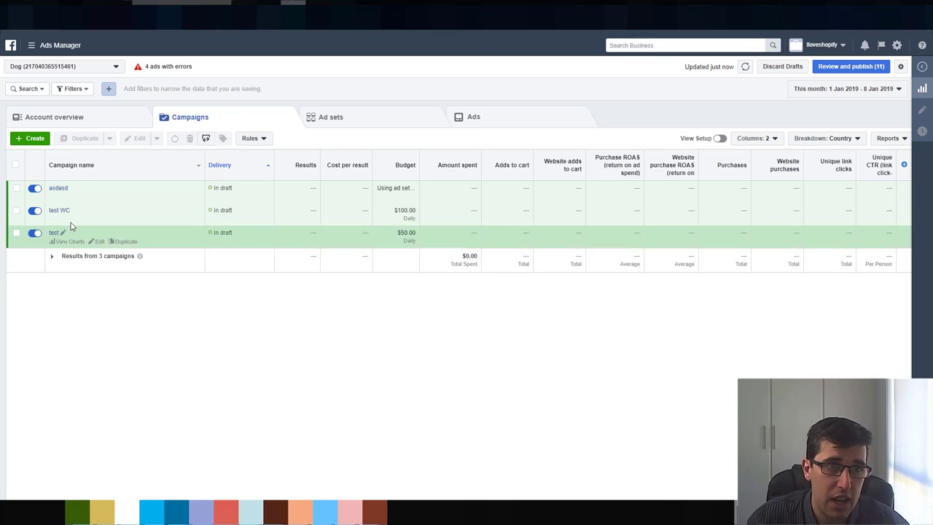
{"action": "left_click", "coordinate": [831, 138]}
{"action": "mouse_move", "coordinate": [786, 255]}
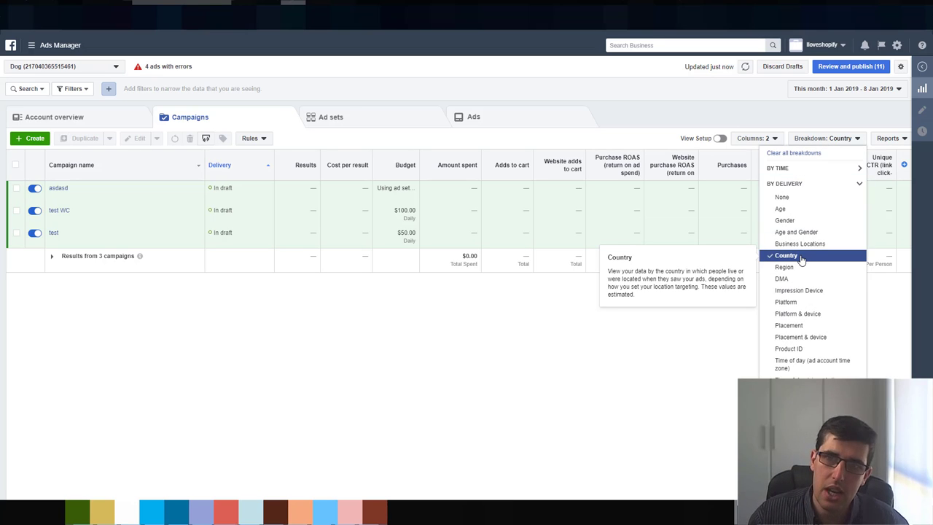